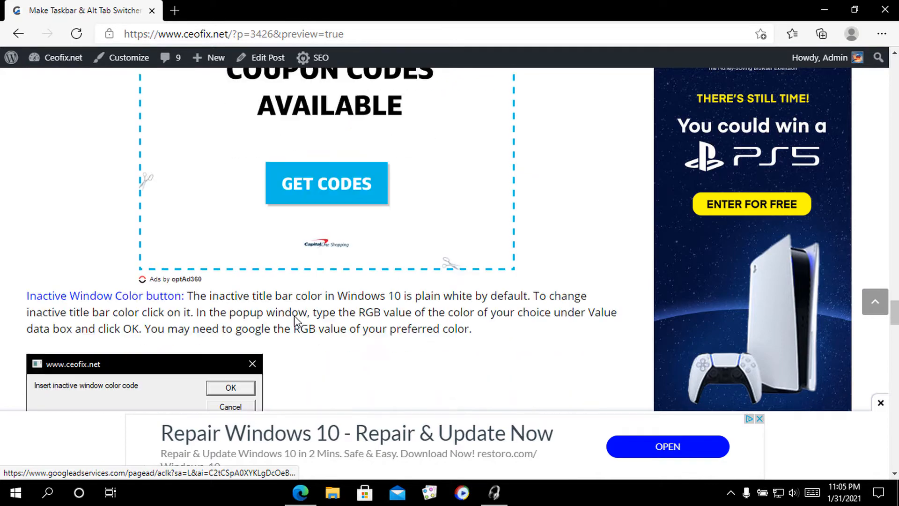
Download Transparent-Taskbar-Tool.zip from Yandex.Disk through the download link near the end of the article.
scroll(294, 316, down, 12)
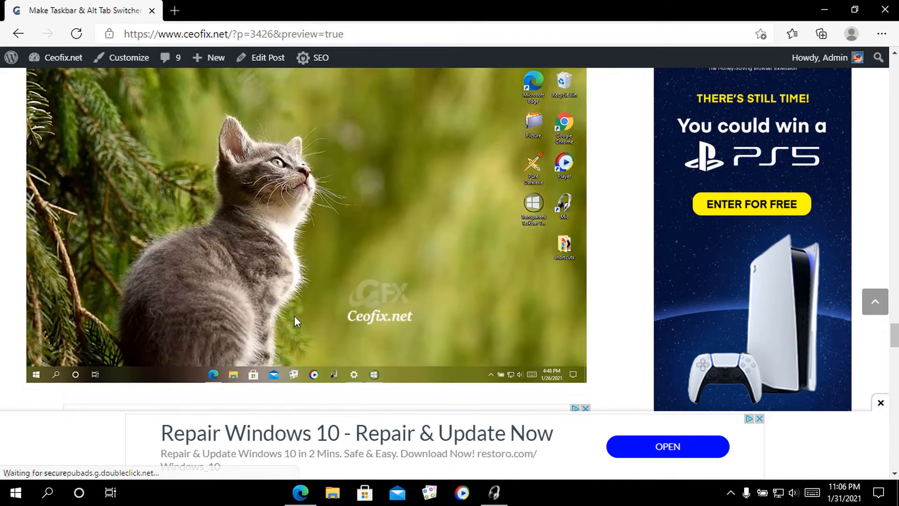
scroll(296, 322, down, 10)
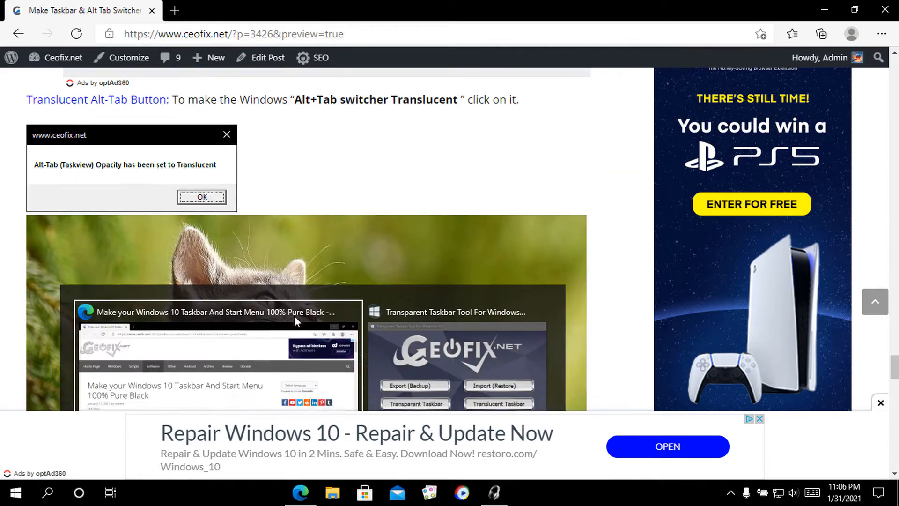
scroll(297, 321, down, 10)
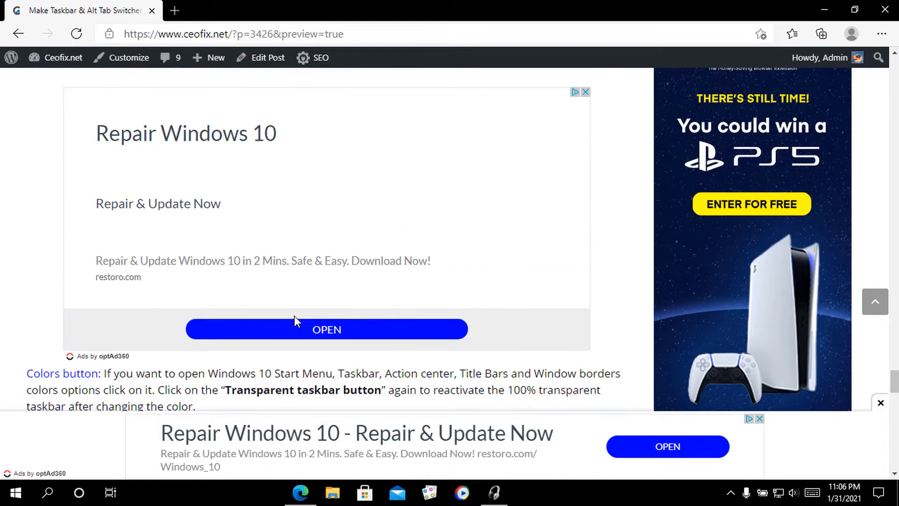
scroll(296, 319, down, 6)
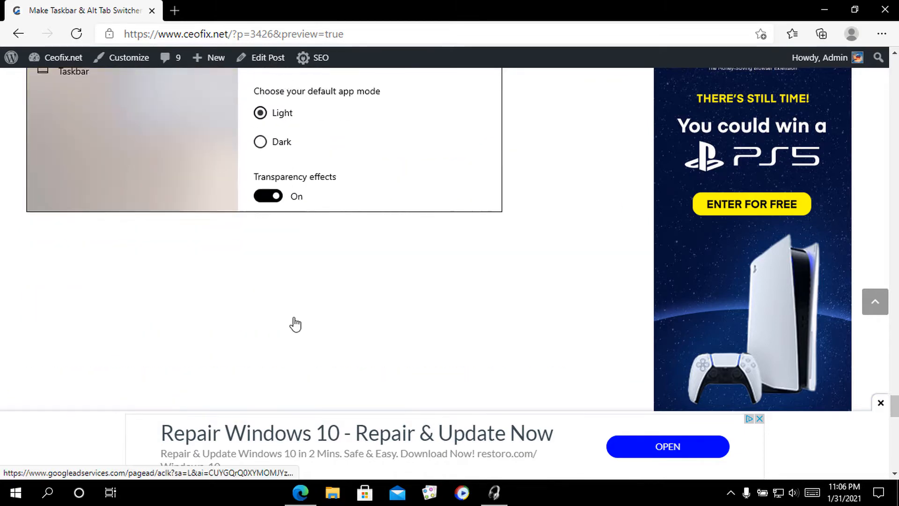
scroll(295, 322, down, 7)
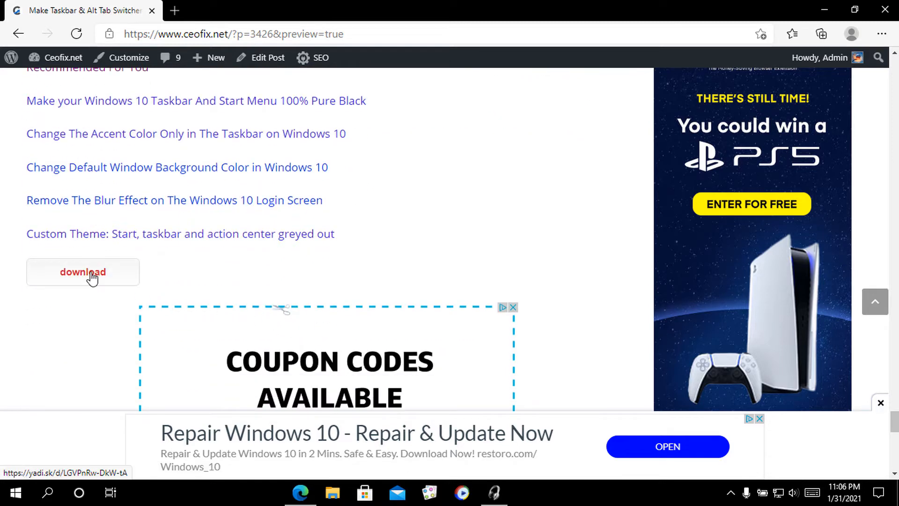
click(92, 276)
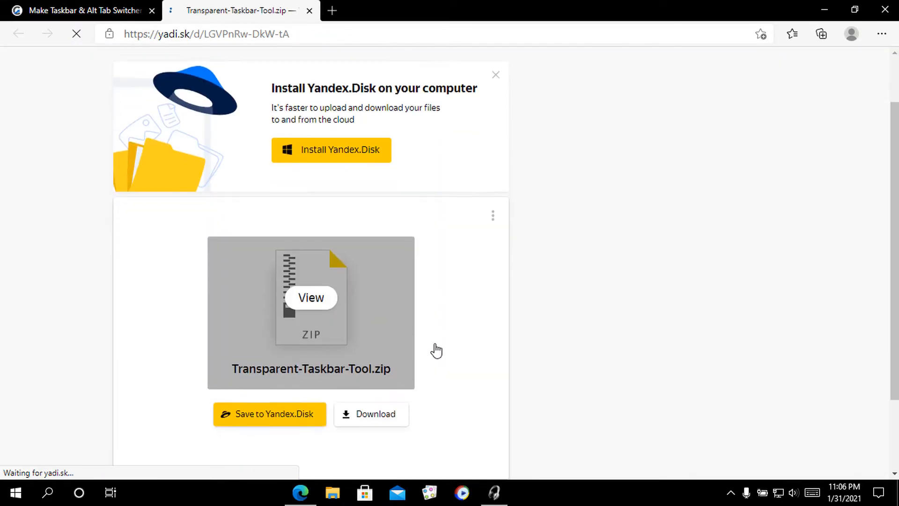
click(375, 415)
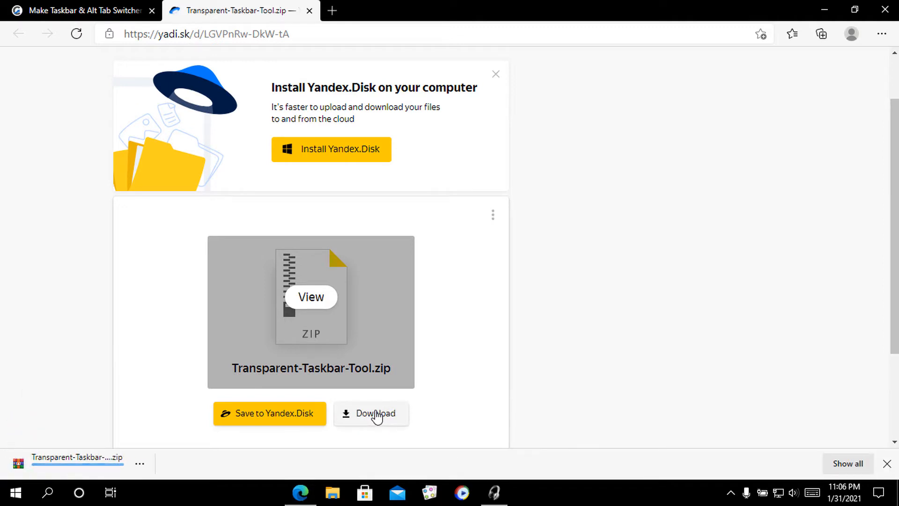
Minimize the browser and extract the downloaded Transparent-Taskbar-Tool.zip onto the desktop.
click(825, 10)
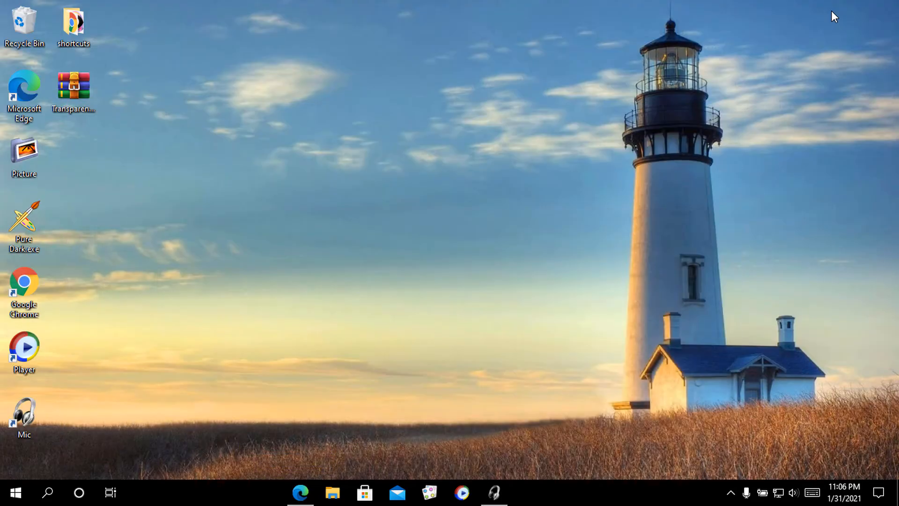
click(66, 76)
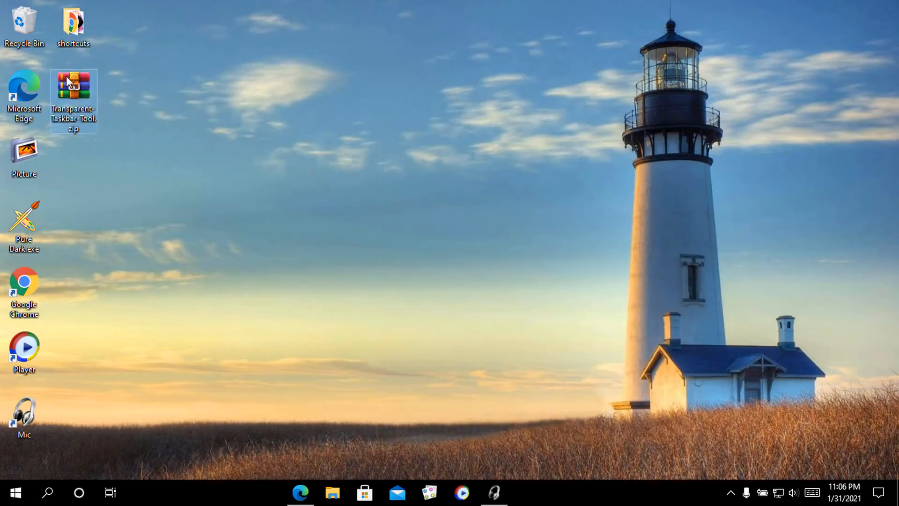
right_click(66, 76)
click(105, 115)
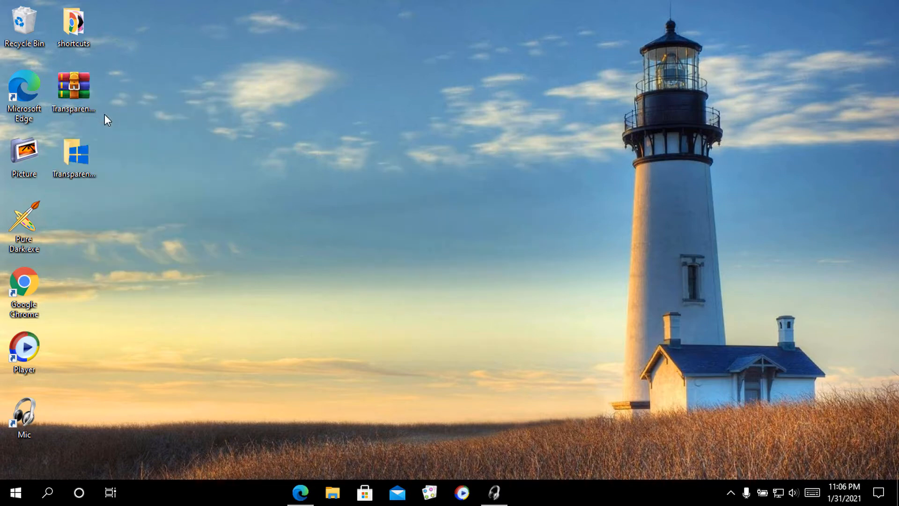
Run Transparent Taskbar Tool.exe from the extracted folder and close the folder window.
double_click(90, 161)
click(524, 133)
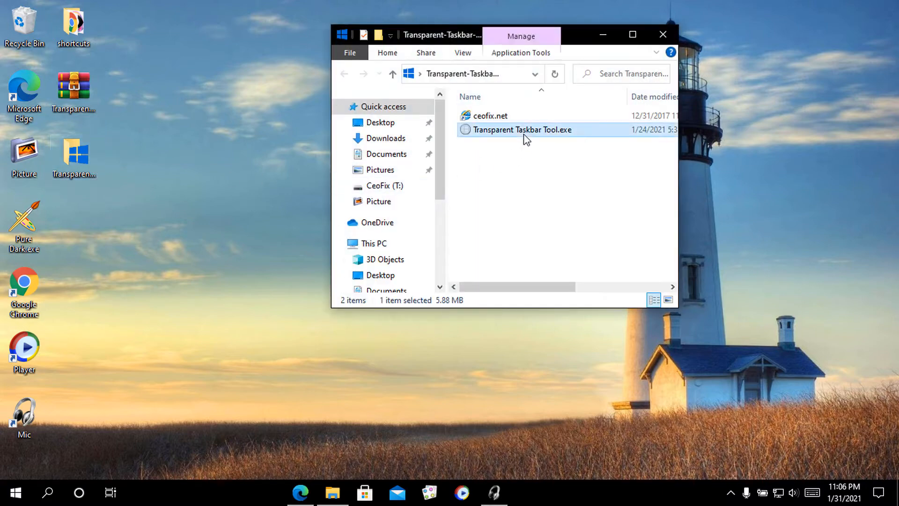
double_click(495, 135)
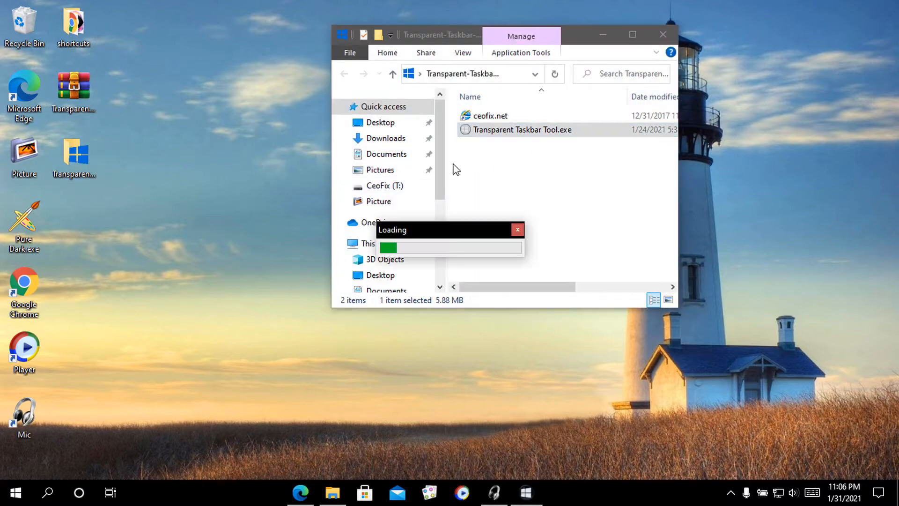
click(661, 33)
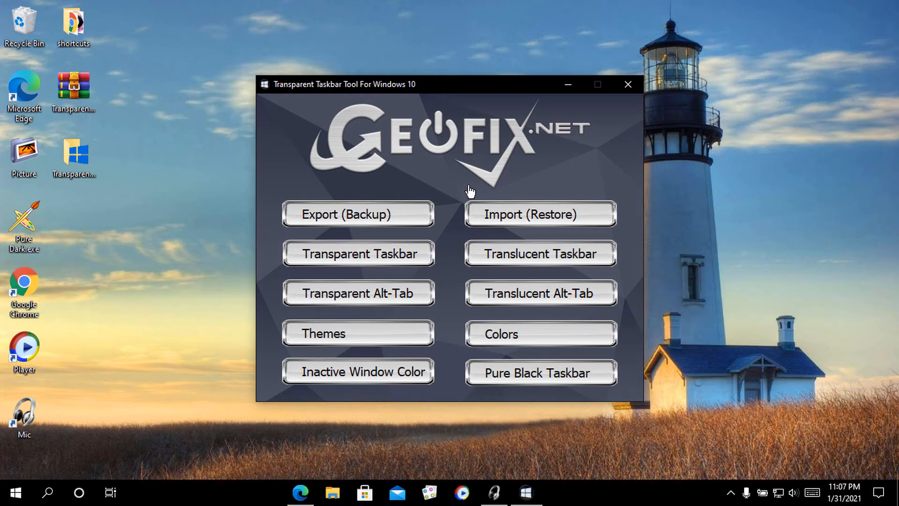
Export a backup of the current theme settings and set the taskbar opacity to transparent.
click(381, 213)
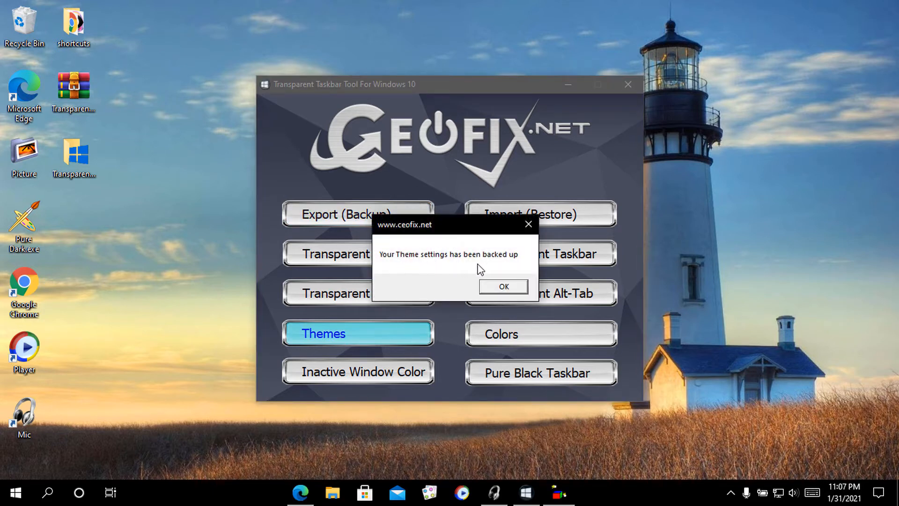
click(501, 287)
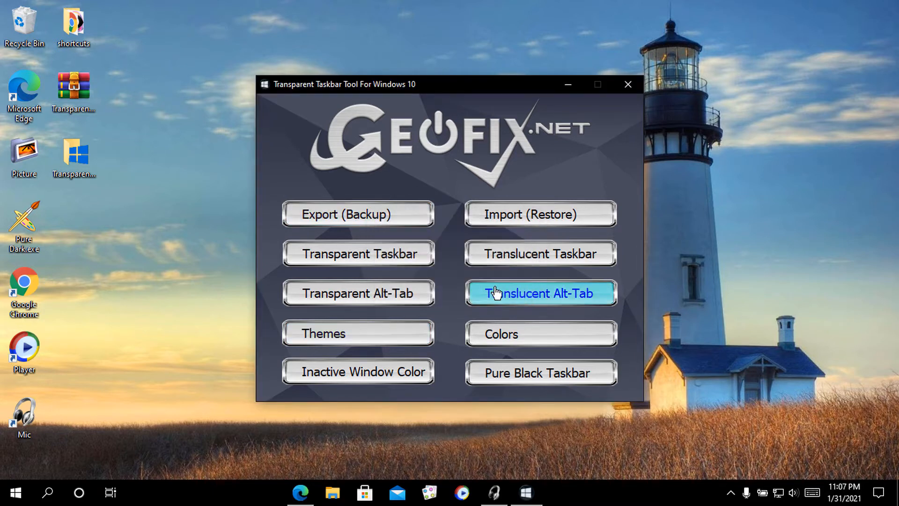
click(380, 261)
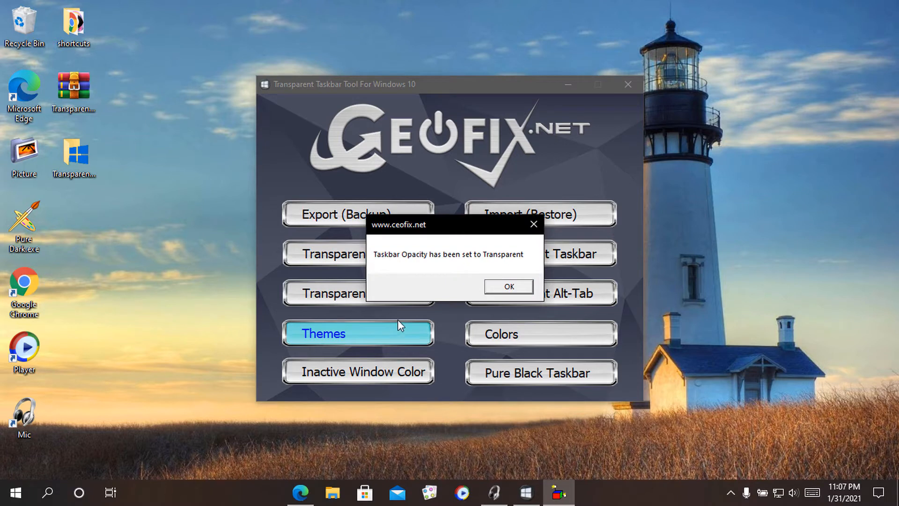
click(509, 288)
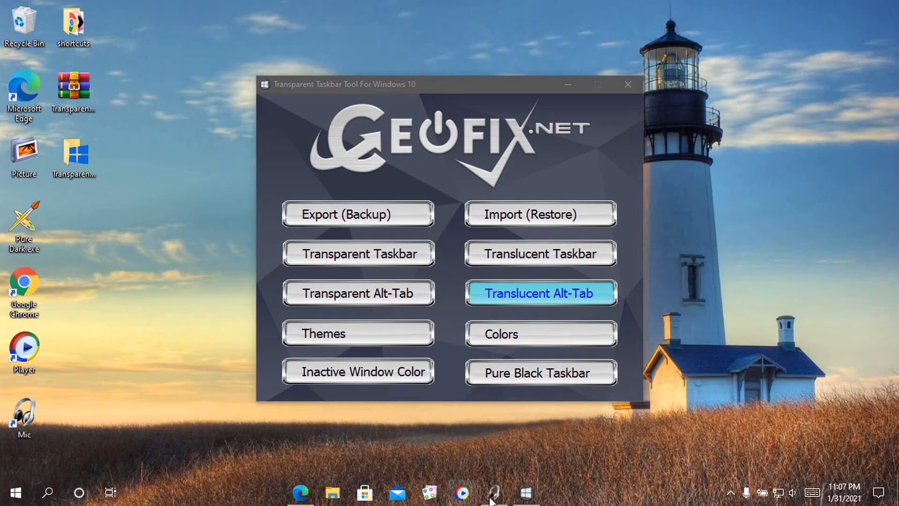
Set the Alt-Tab switcher's opacity to transparent and dismiss the confirmation.
click(370, 300)
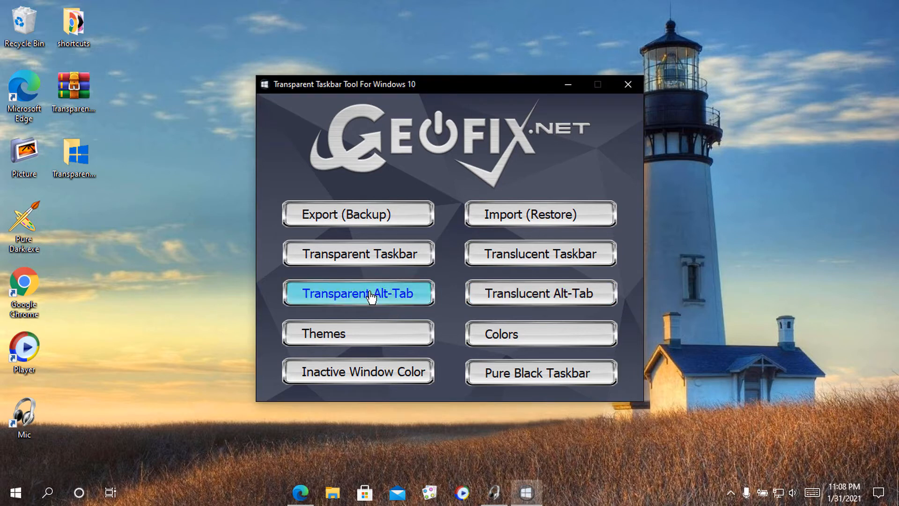
click(370, 296)
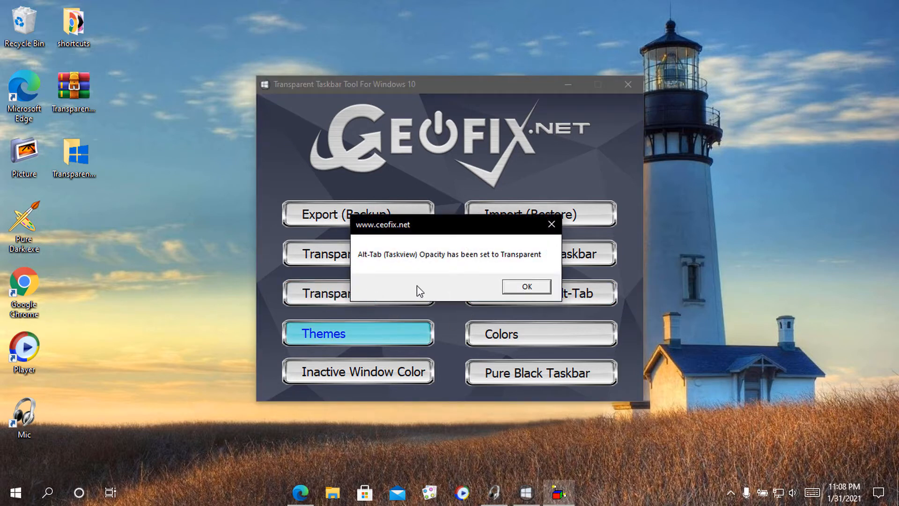
click(526, 287)
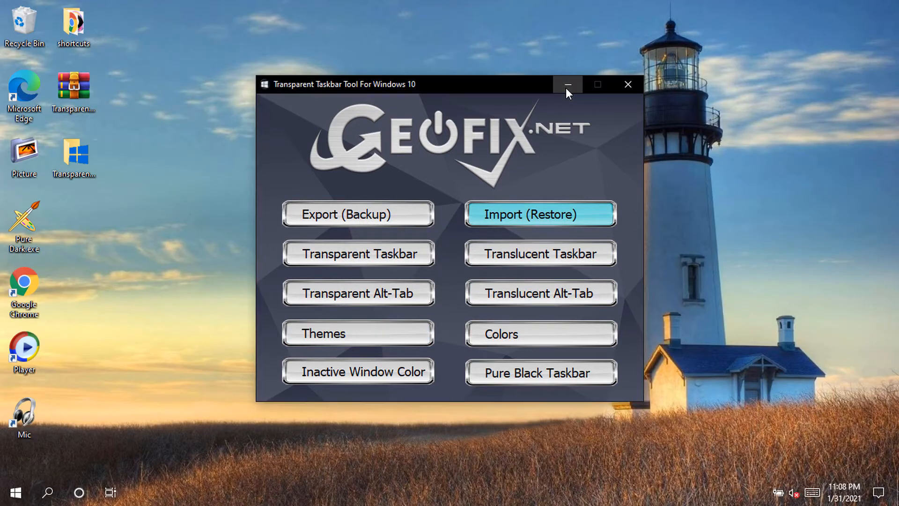
Minimize the tool and cycle through the open windows to examine the Alt-Tab switcher's background, then minimize the browser.
click(565, 88)
key(alt+Tab)
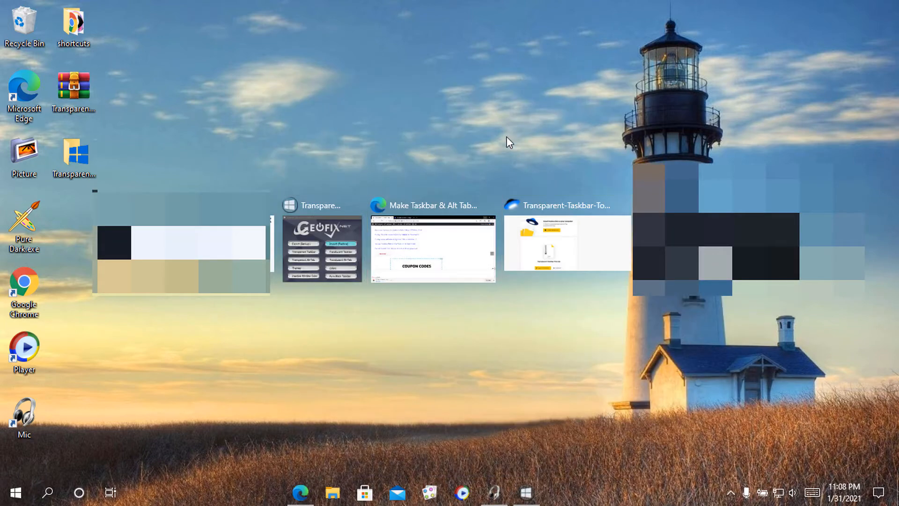
key(alt+shift+Tab)
key(alt+Tab)
key(alt+shift+Tab)
key(alt+Tab)
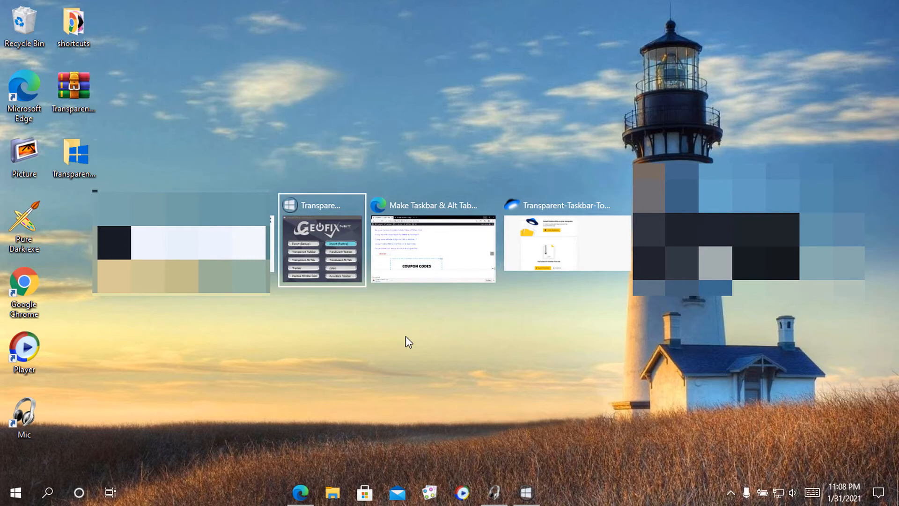
key(alt+Tab)
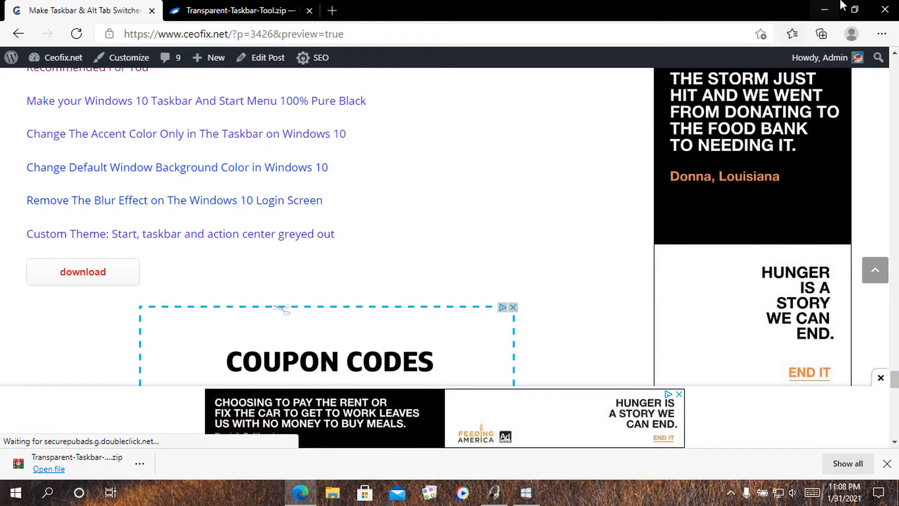
click(834, 10)
Restore the Transparent Taskbar Tool, view the Windows Themes settings through it, and close Settings.
click(536, 489)
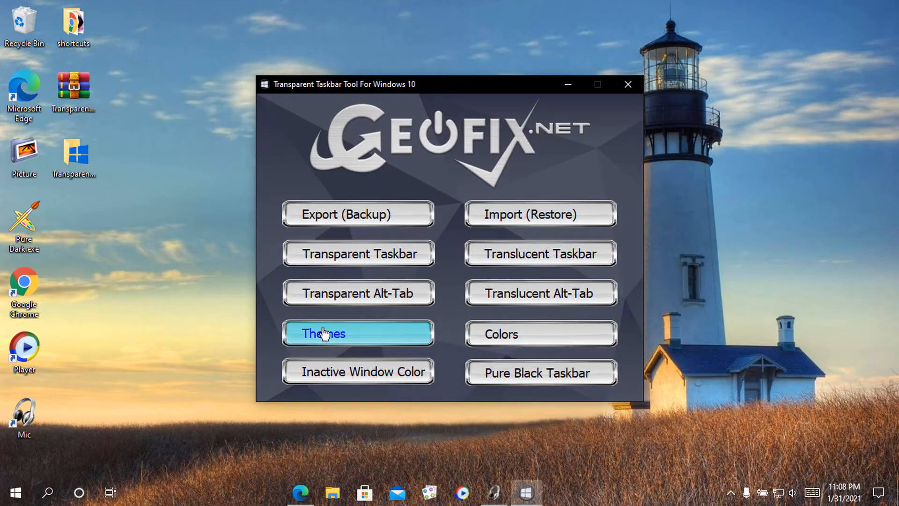
click(323, 333)
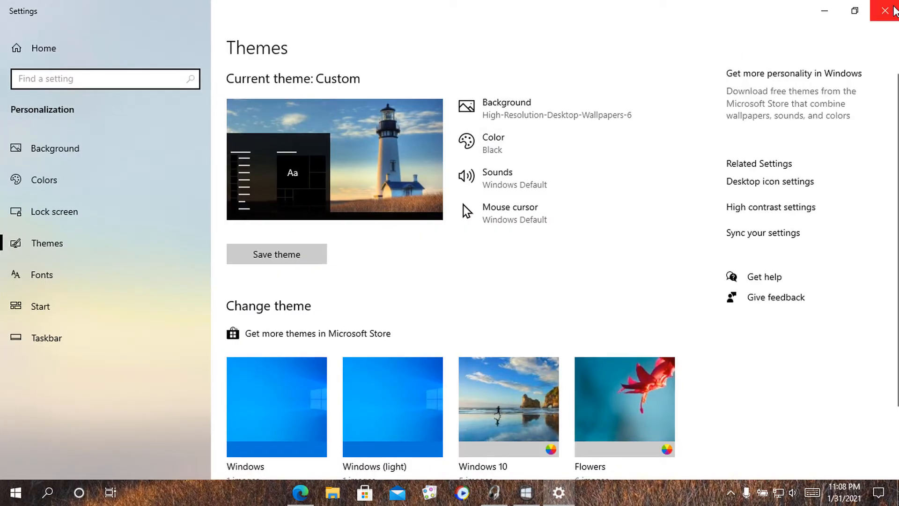
click(884, 10)
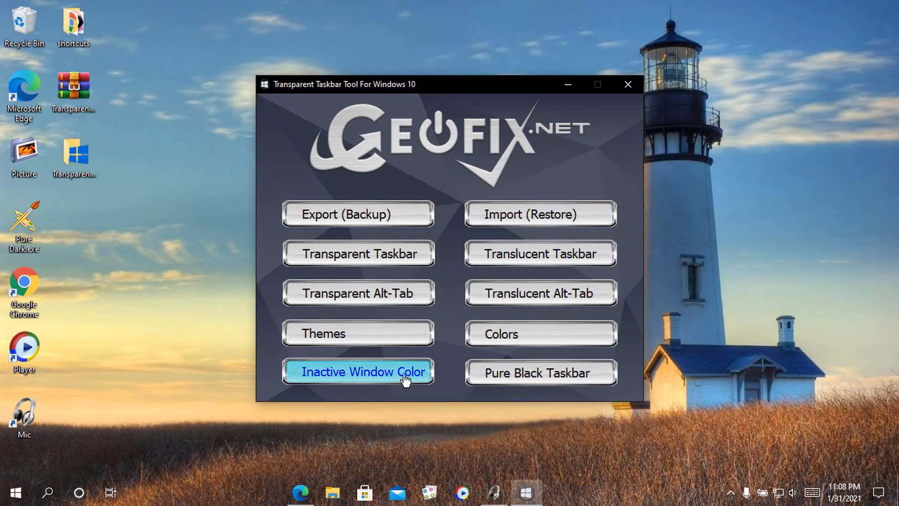
Set the inactive window color code to FFFFF and dismiss the confirmation.
click(389, 381)
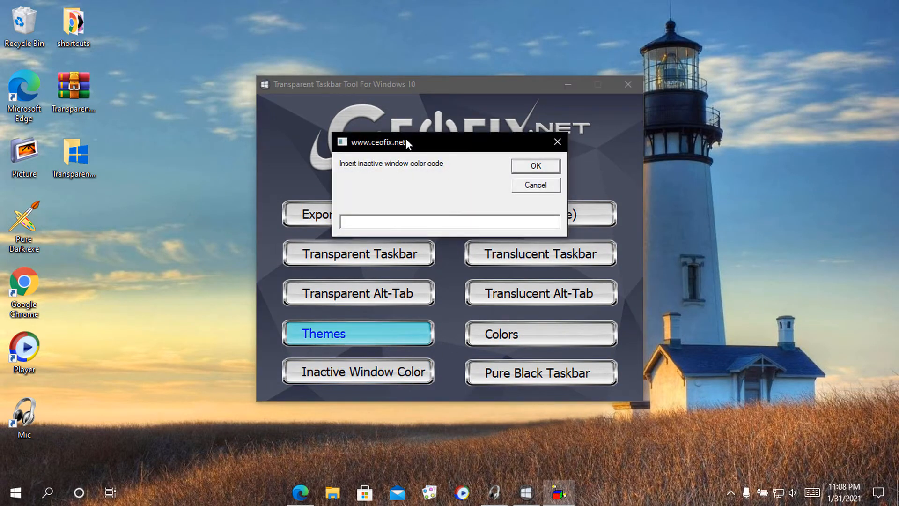
drag(406, 139, 450, 162)
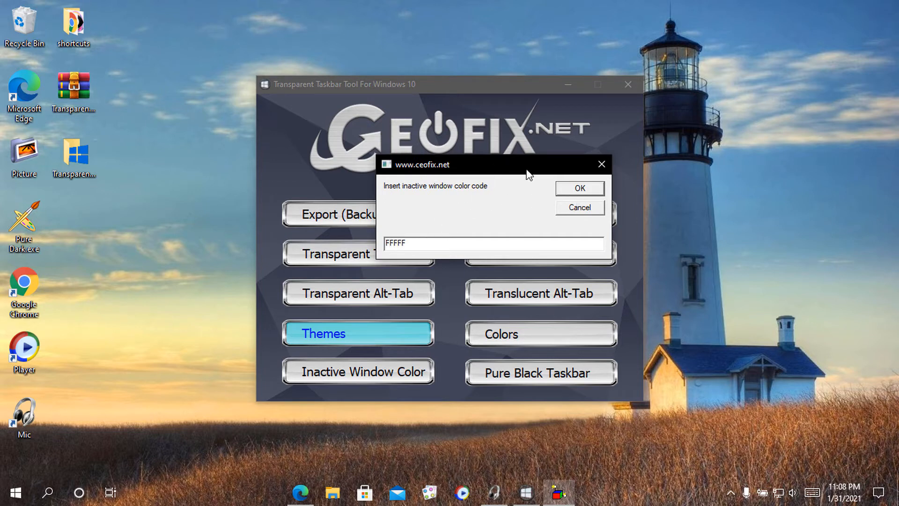
text(FFFFF)
key(Return)
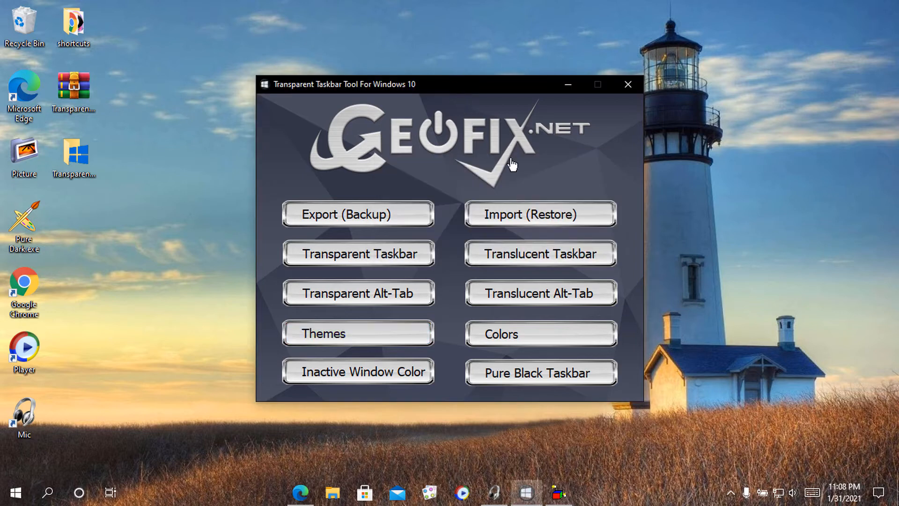
click(558, 492)
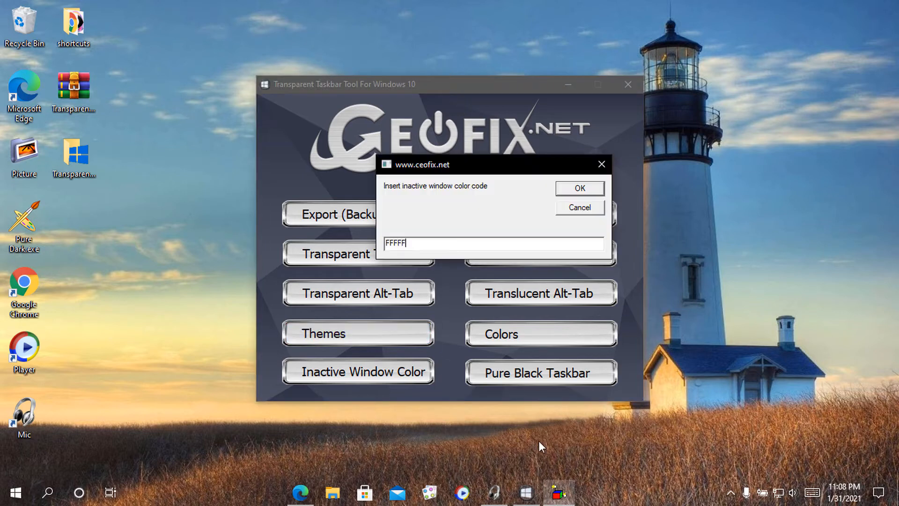
drag(489, 173, 642, 183)
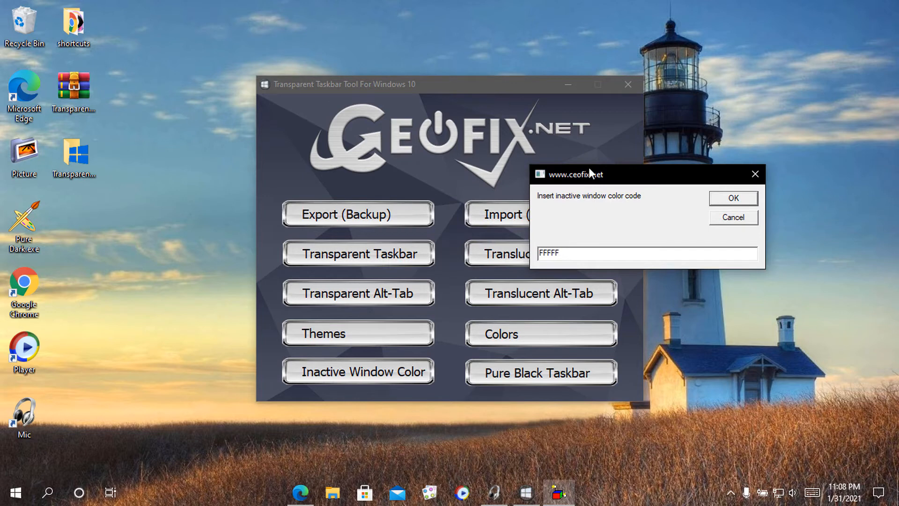
click(738, 199)
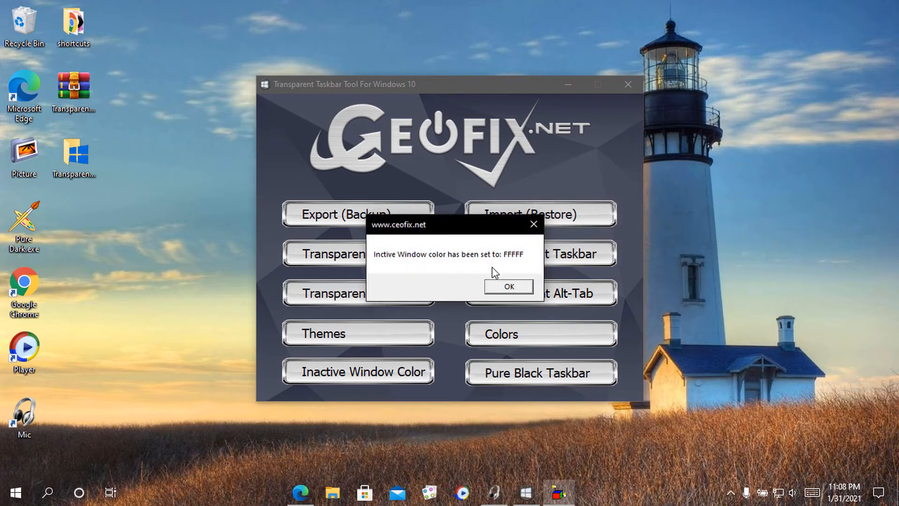
click(510, 288)
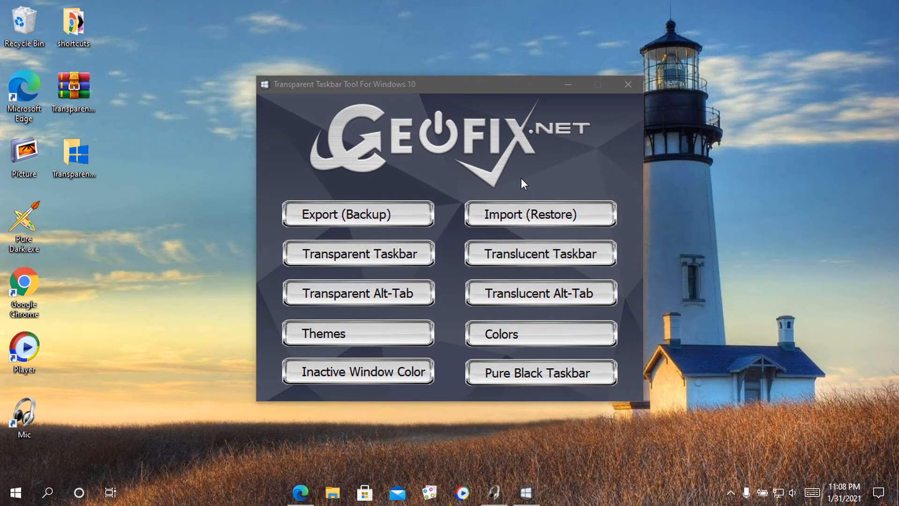
Open a File Explorer window over the tool to examine the title bar color of the inactive window.
click(527, 492)
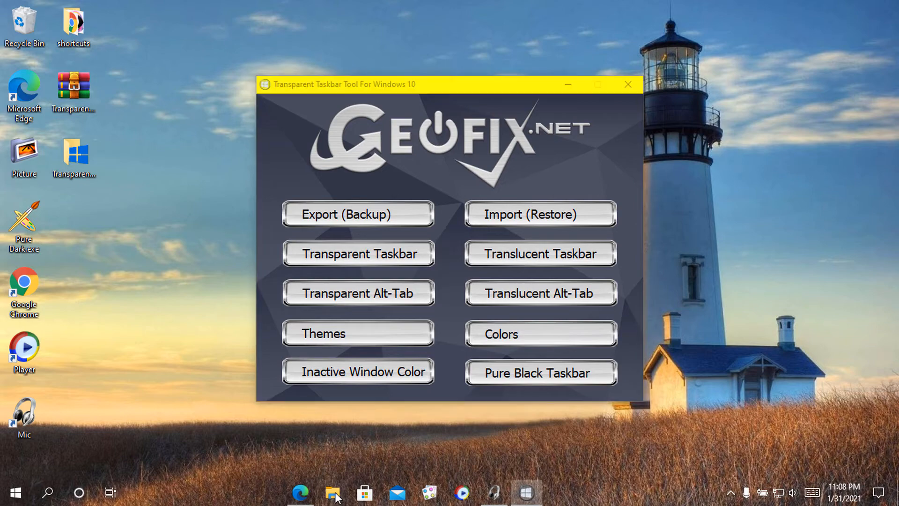
key(super+e)
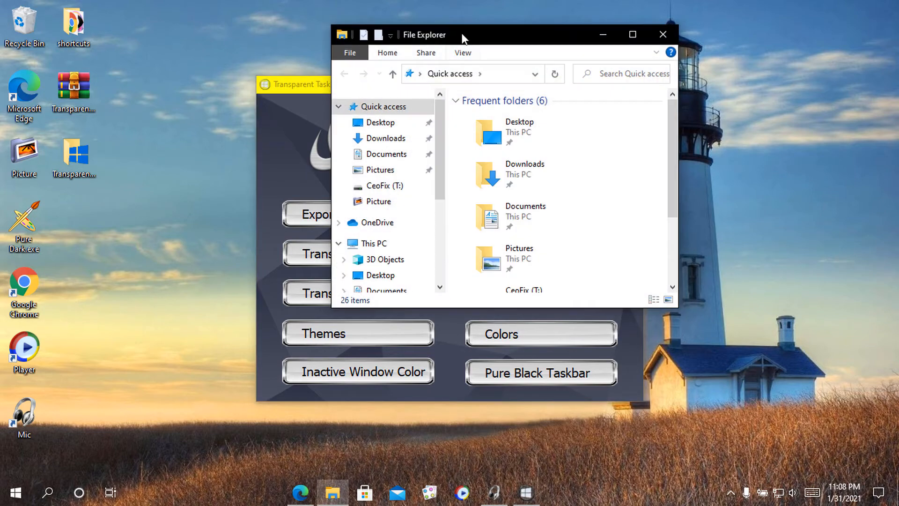
Move File Explorer clear of the tool's title bar, switch focus between both windows to compare active and inactive title bar colors, and close File Explorer.
drag(462, 34, 557, 112)
click(468, 80)
click(648, 125)
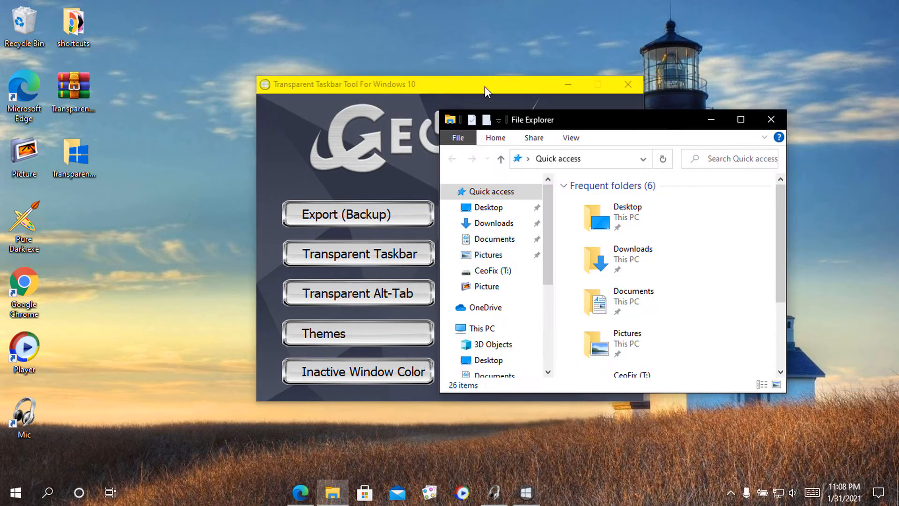
click(484, 86)
click(653, 128)
click(771, 121)
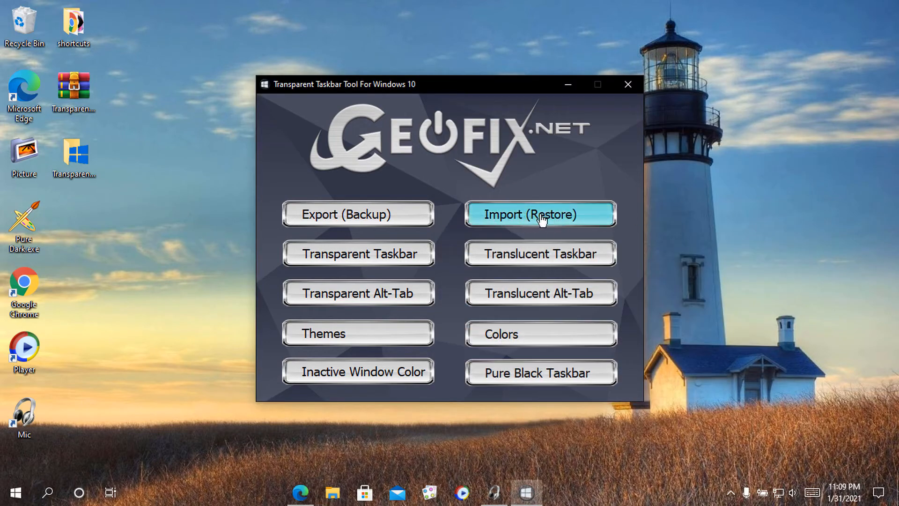
Focus the desktop and reopen File Explorer to examine the tool's inactive title bar again, then close File Explorer.
click(379, 429)
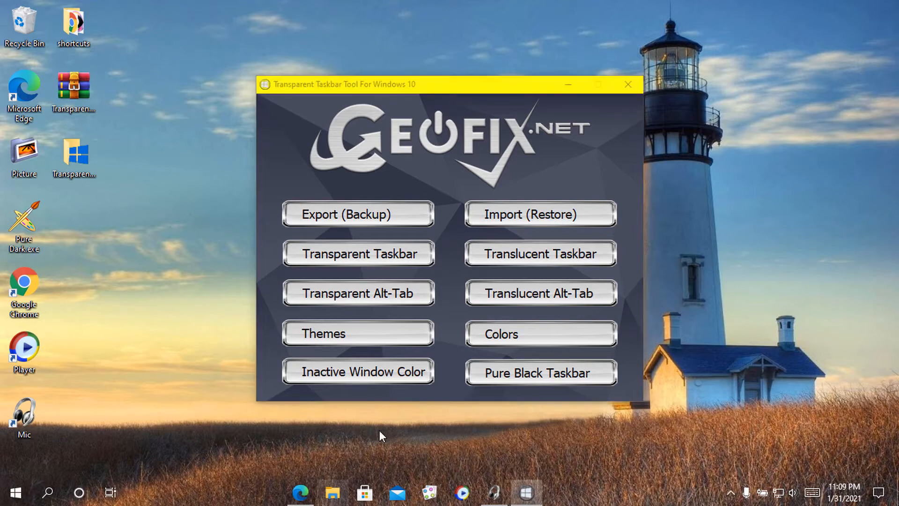
key(super+e)
click(459, 88)
click(688, 137)
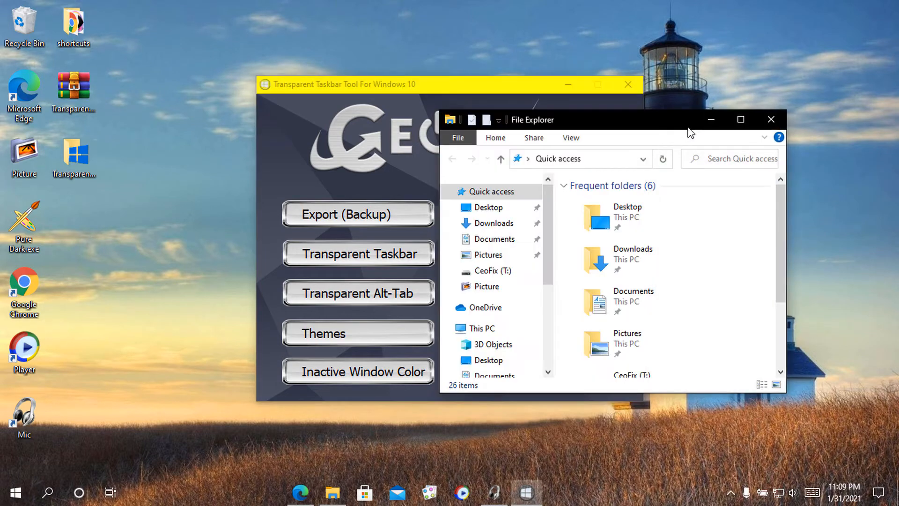
click(771, 119)
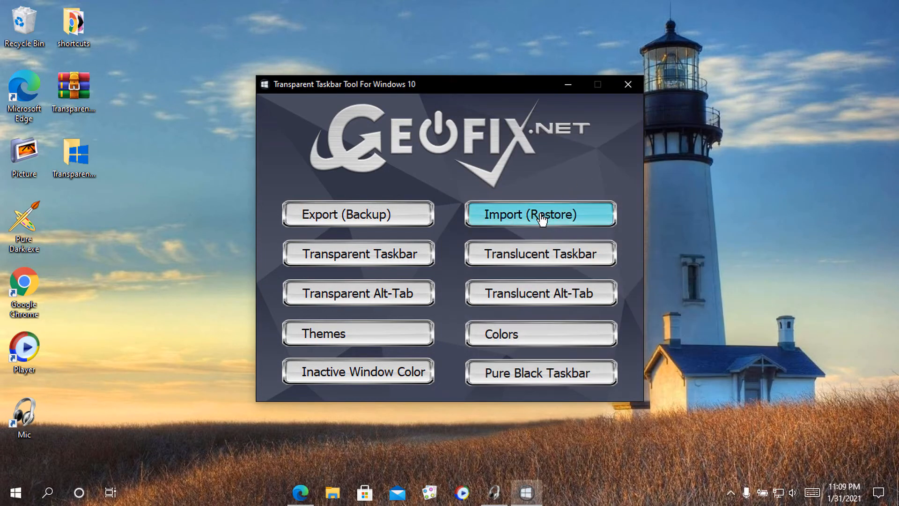
Restore the backed-up theme settings, check the tool's inactive title bar beside a new File Explorer window, and close File Explorer.
click(406, 343)
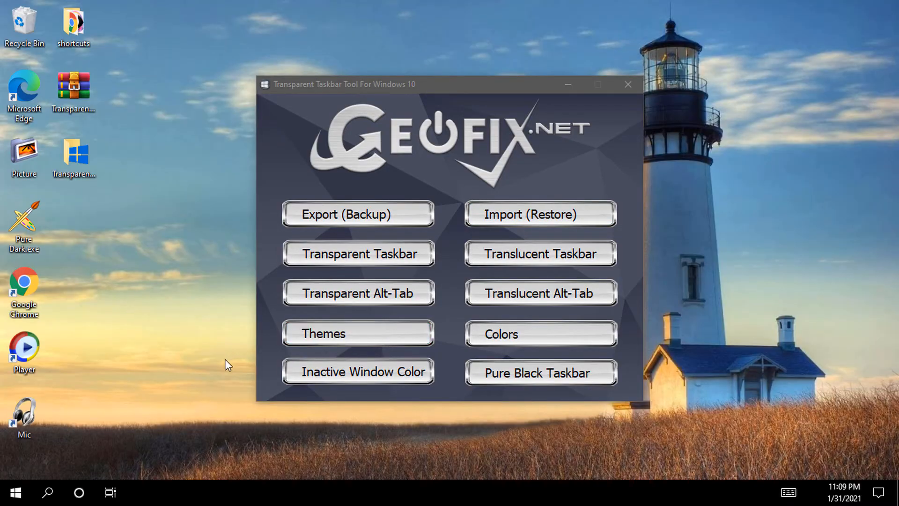
drag(234, 405, 655, 188)
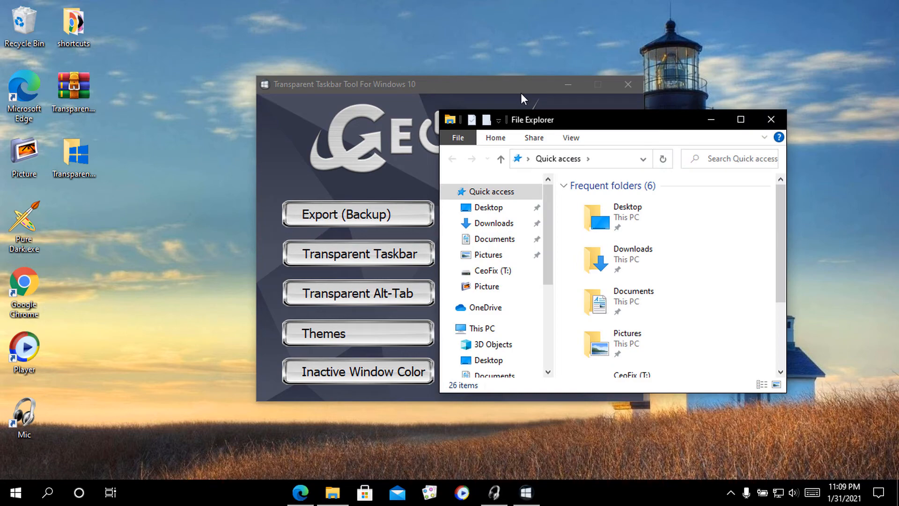
click(521, 93)
click(667, 133)
click(770, 120)
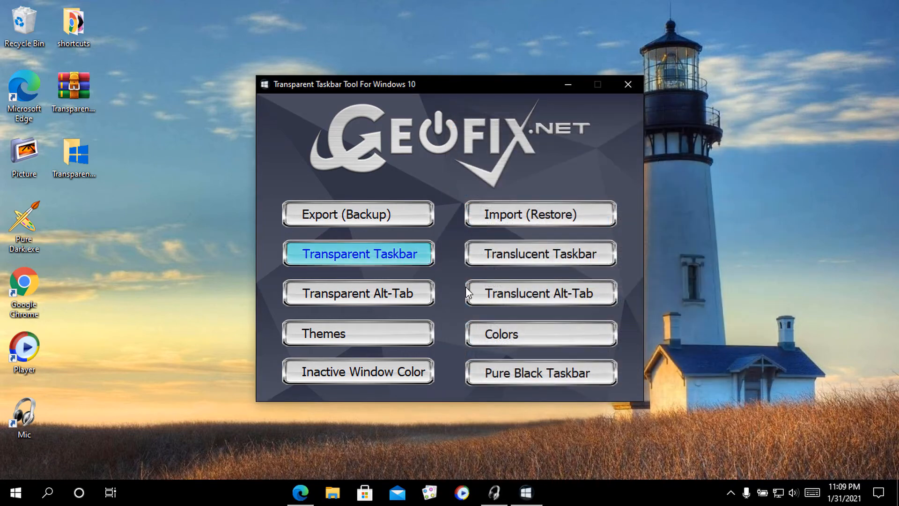
Set both the taskbar and the Alt-Tab switcher to translucent, dismissing the confirmations.
click(530, 262)
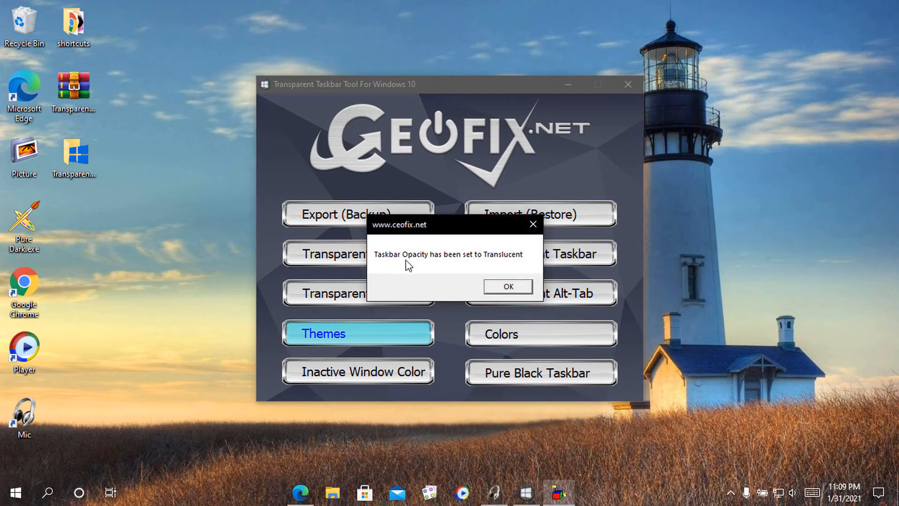
click(509, 293)
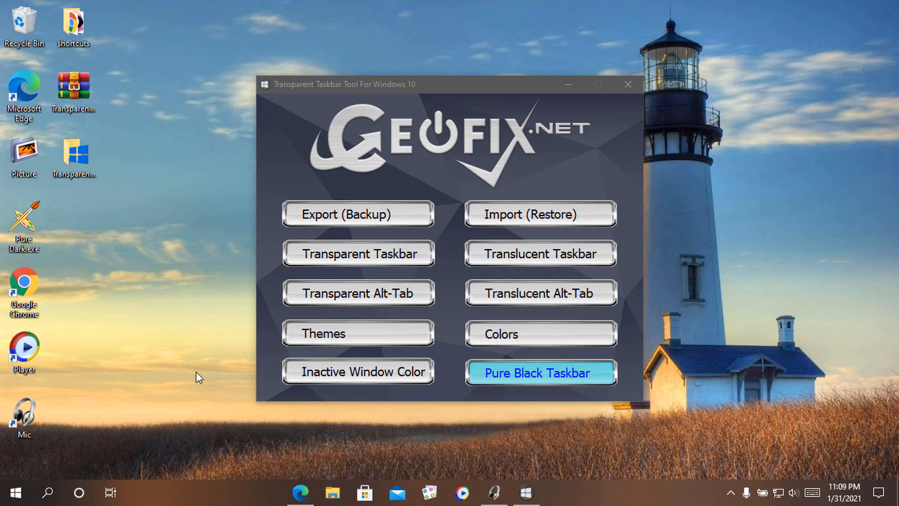
click(504, 302)
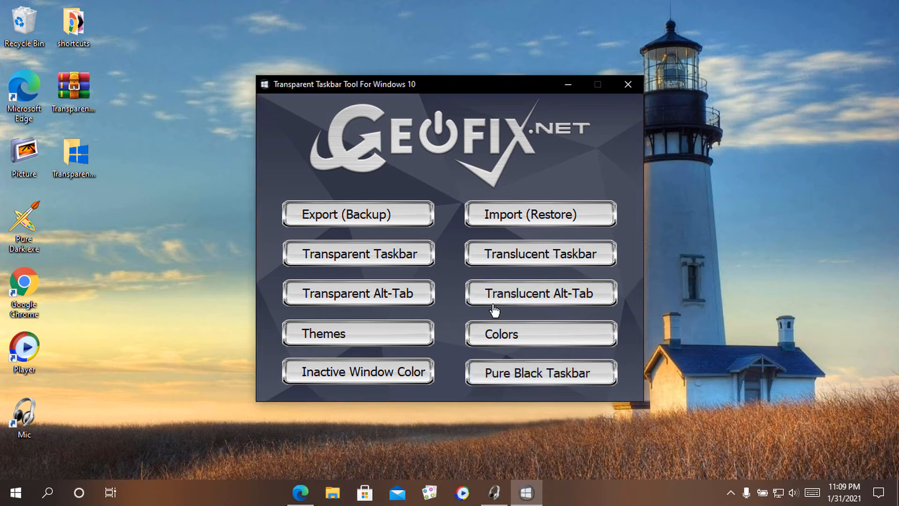
click(514, 287)
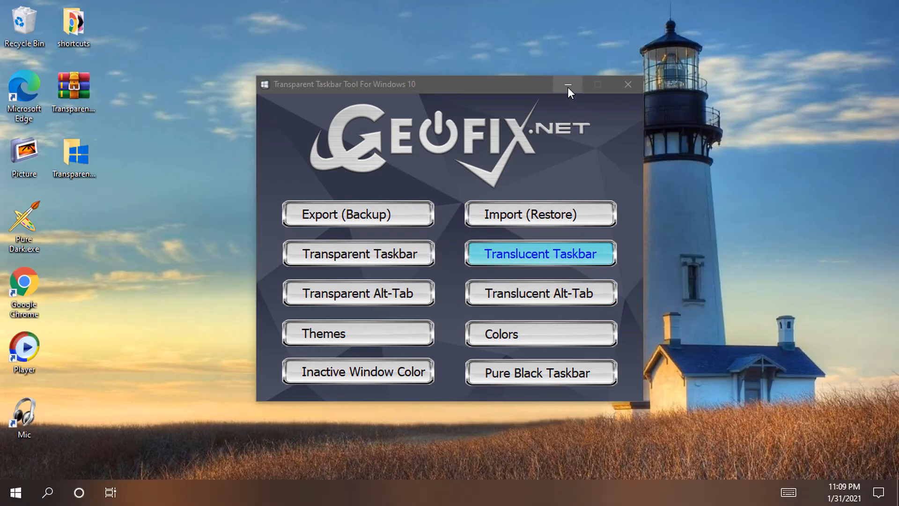
Minimize the tool, cycle through the open windows to examine the translucent Alt-Tab switcher, and minimize the browser.
click(568, 86)
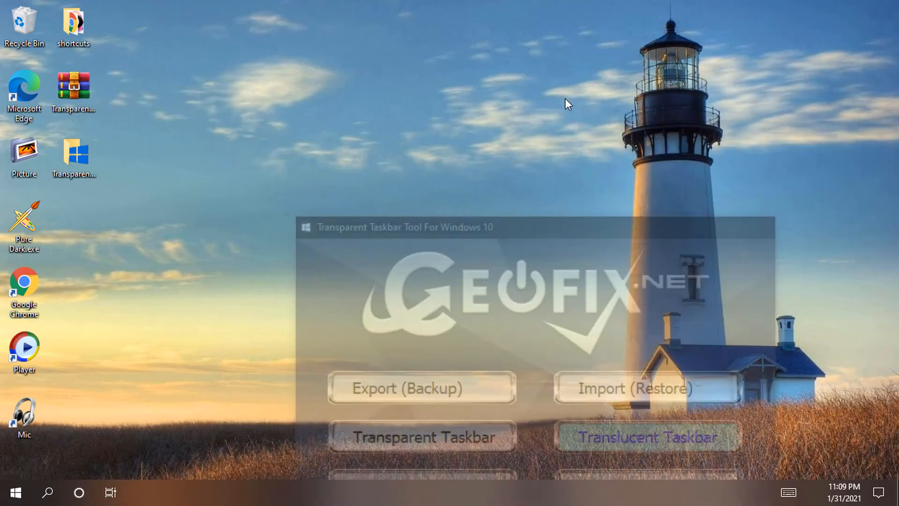
key(alt+Tab)
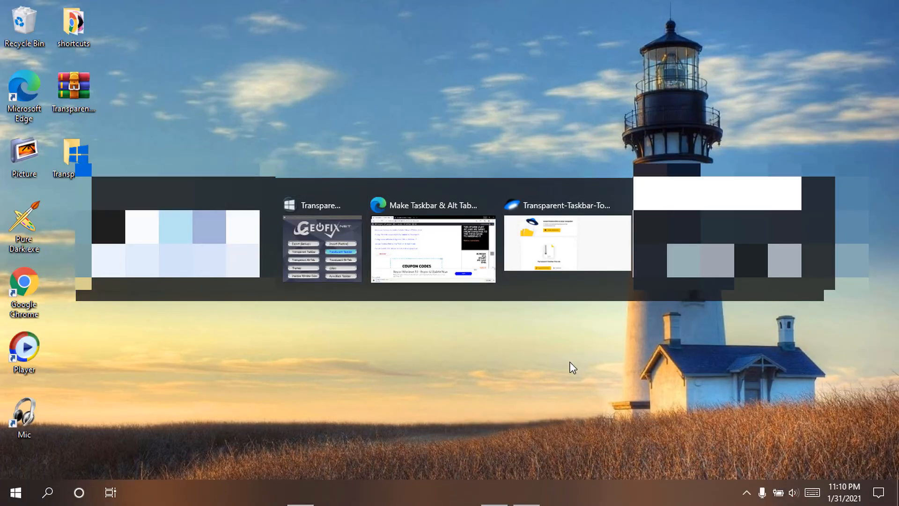
key(Tab)
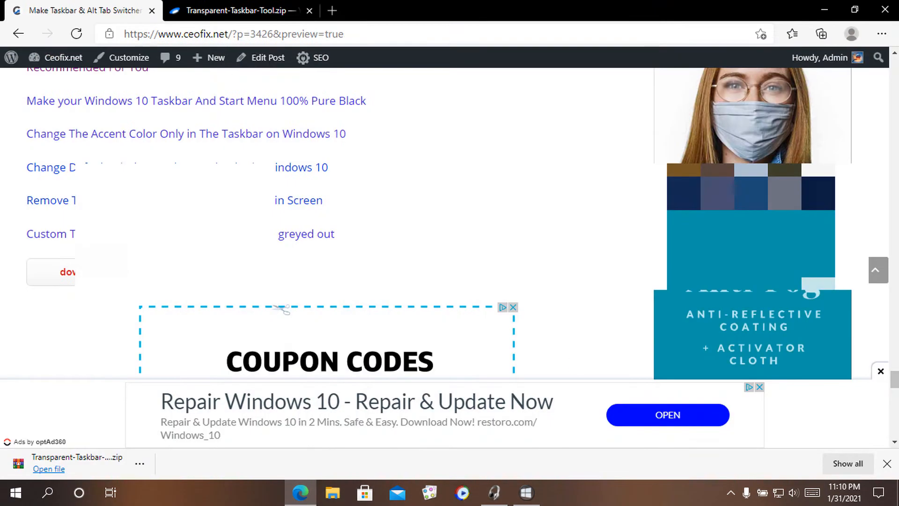
click(831, 8)
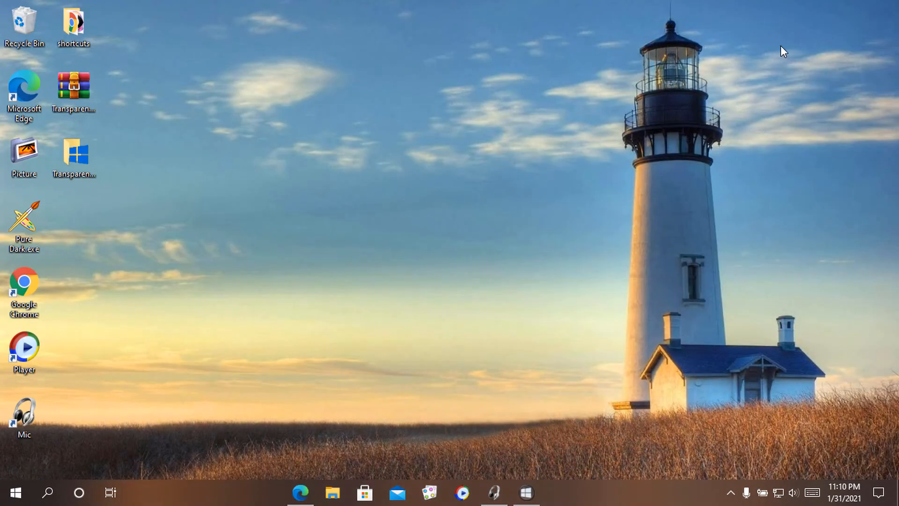
Restore the Transparent Taskbar Tool, view the Windows Colors settings through it, and close Settings.
click(529, 499)
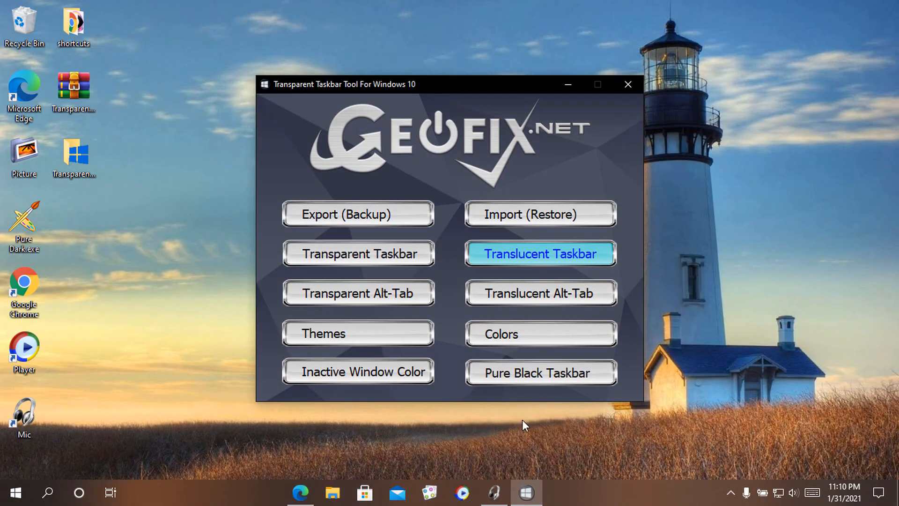
click(504, 334)
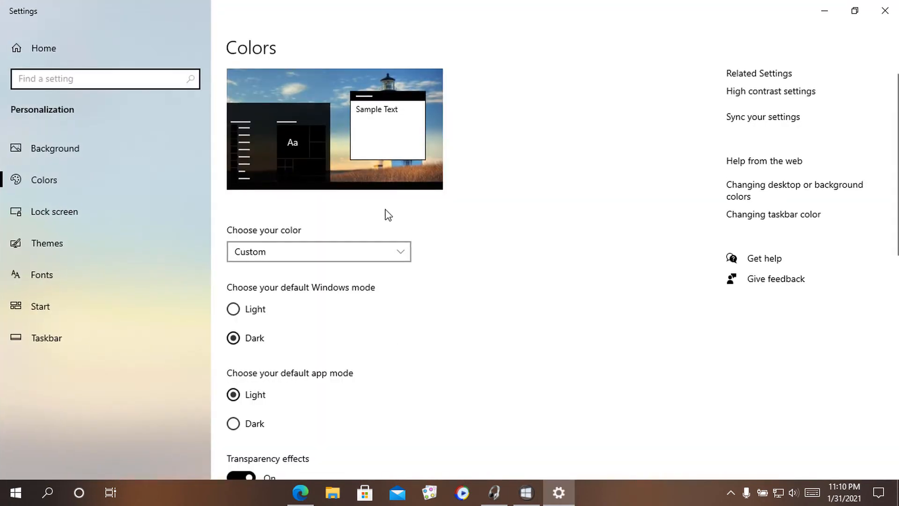
click(886, 12)
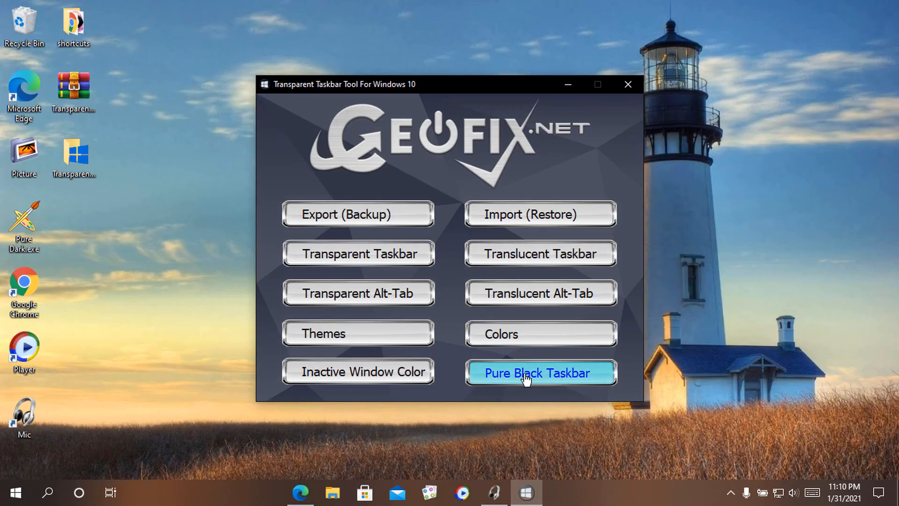
Open the tool's Pure Black Taskbar web page, choosing the new Microsoft Edge as the app always used.
click(542, 375)
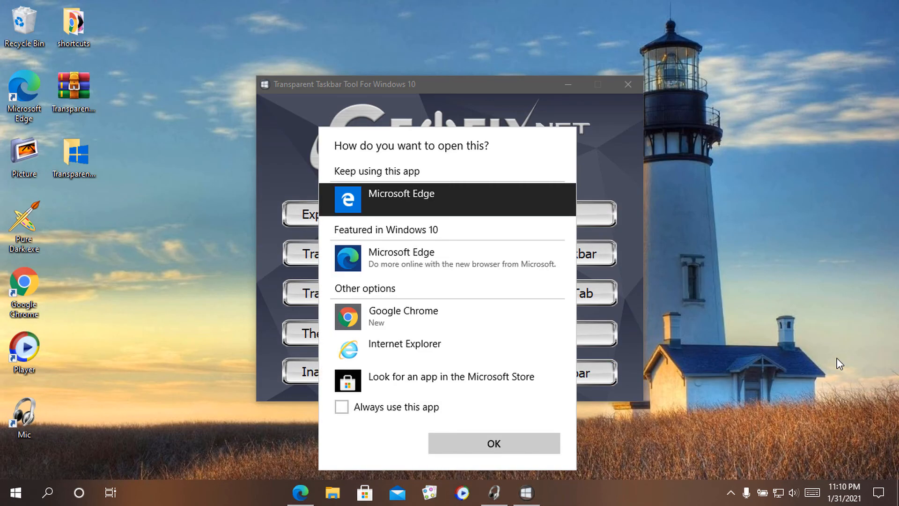
click(392, 407)
click(455, 273)
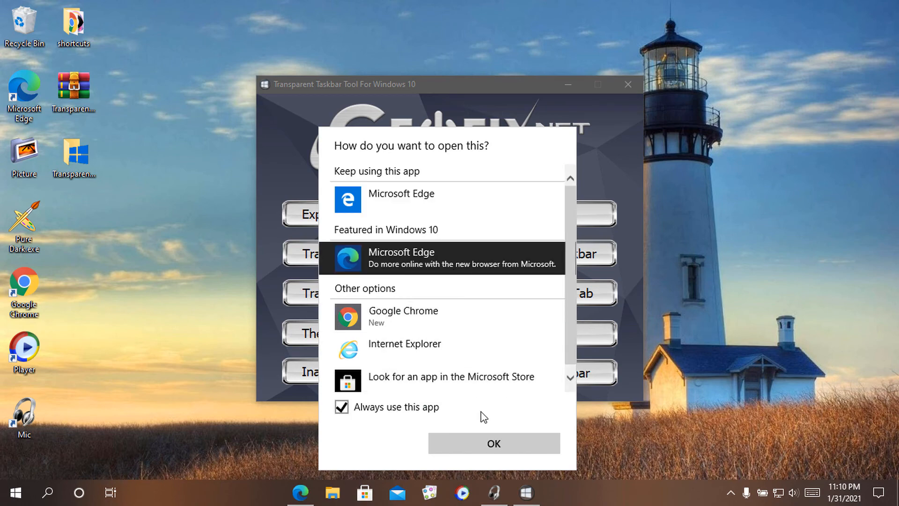
click(490, 443)
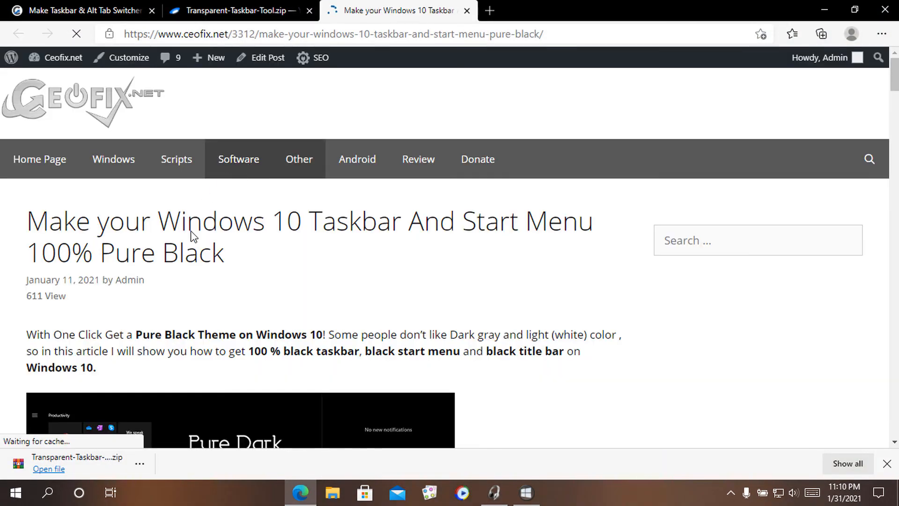
Locate the download link in the pure black taskbar article, then minimize the browser.
scroll(466, 263, down, 20)
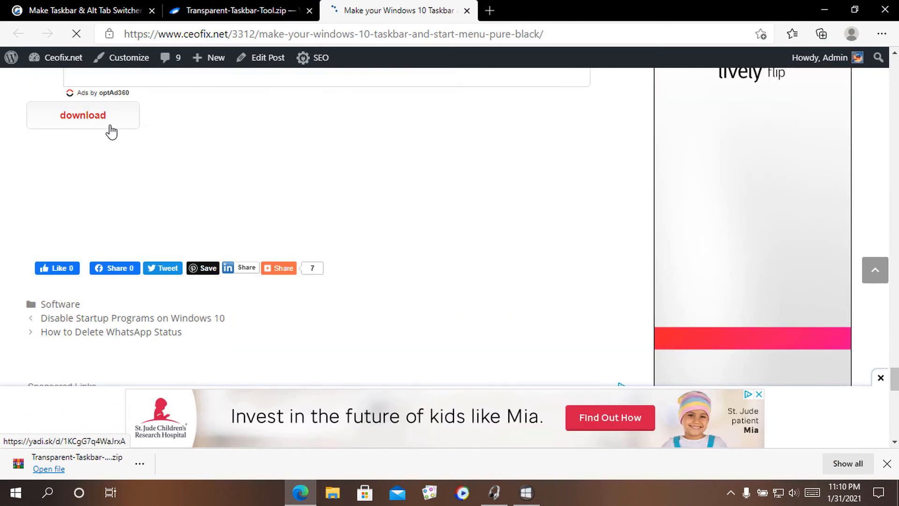
click(115, 134)
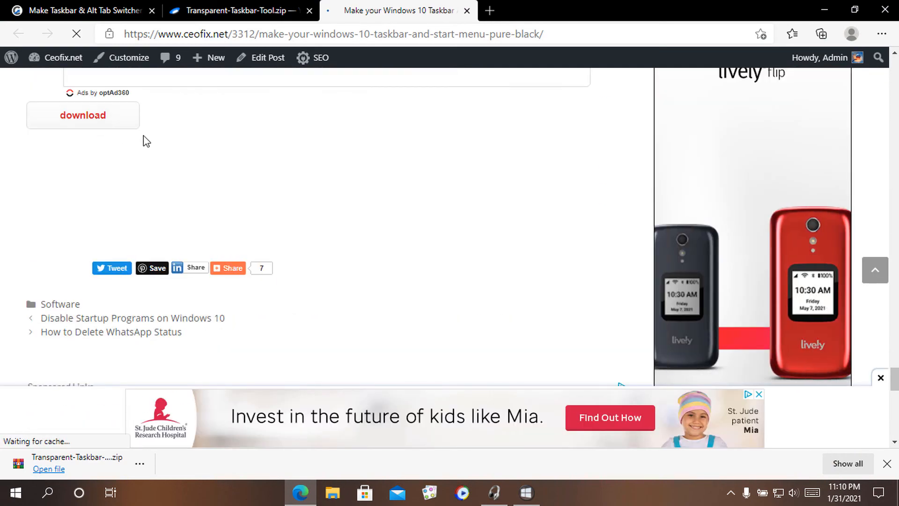
click(827, 10)
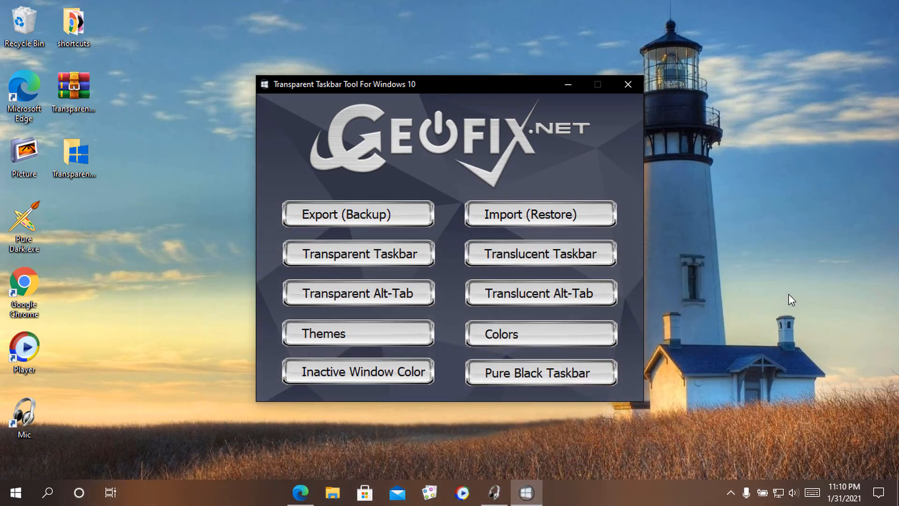
Set the taskbar opacity to transparent and dismiss the confirmation.
click(388, 255)
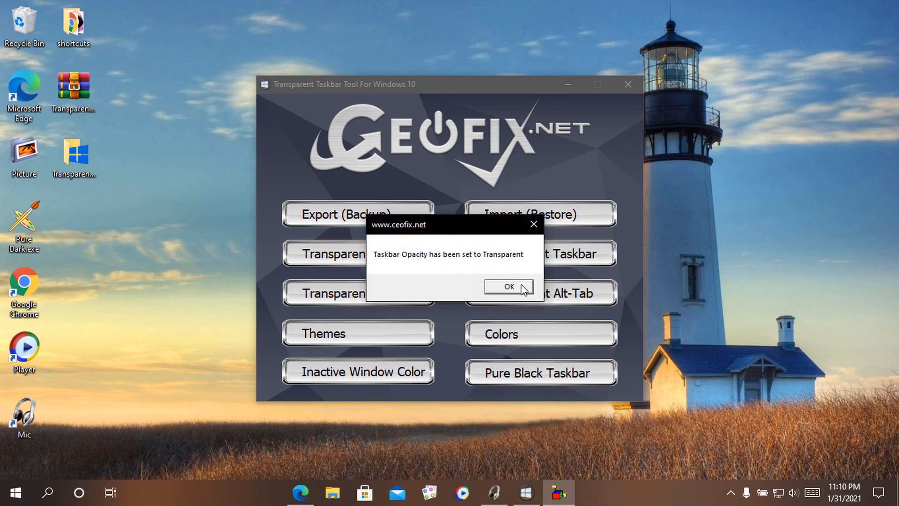
click(521, 283)
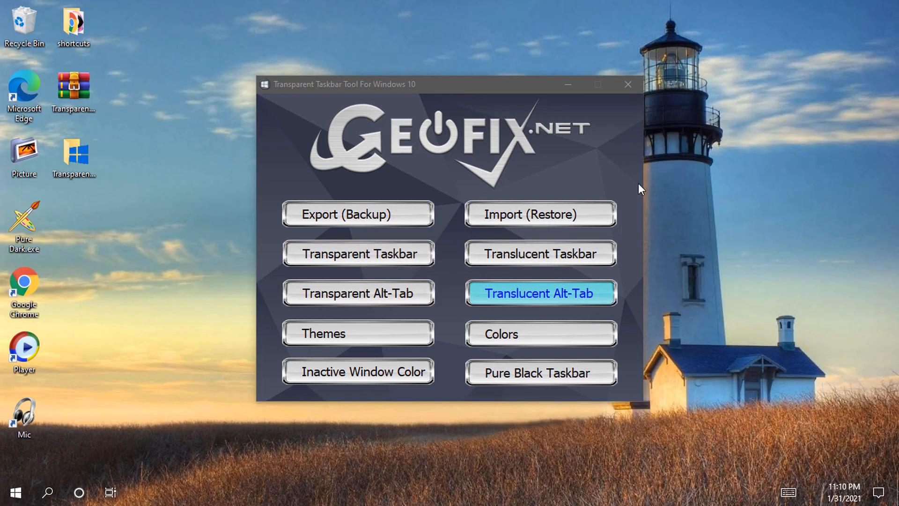